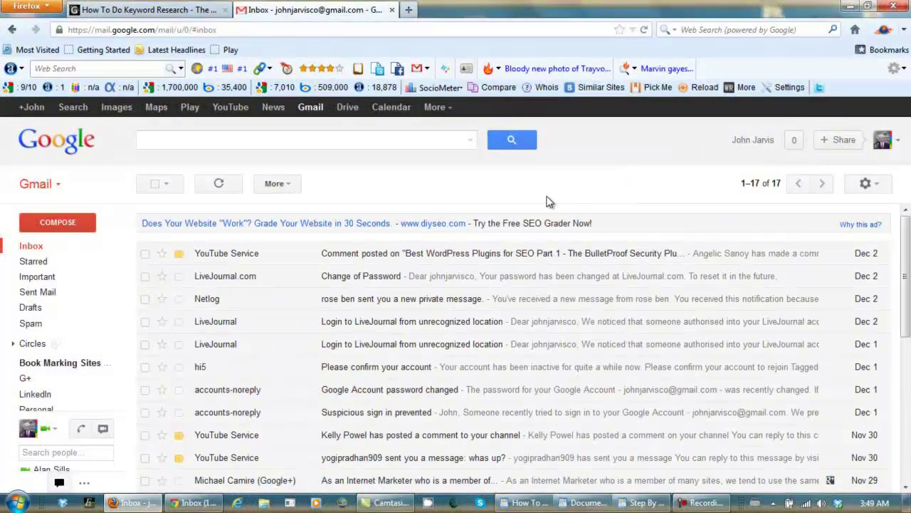
# Open the gear-icon settings menu at the top right of the Gmail inbox.
pyautogui.click(866, 185)
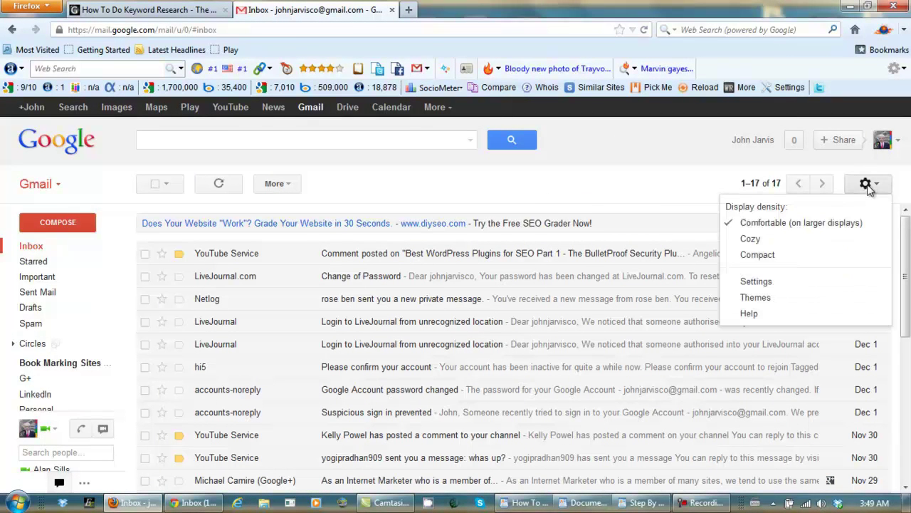
# Go to the Settings page's Accounts and Import tab, showing the Send mail as section.
pyautogui.click(754, 282)
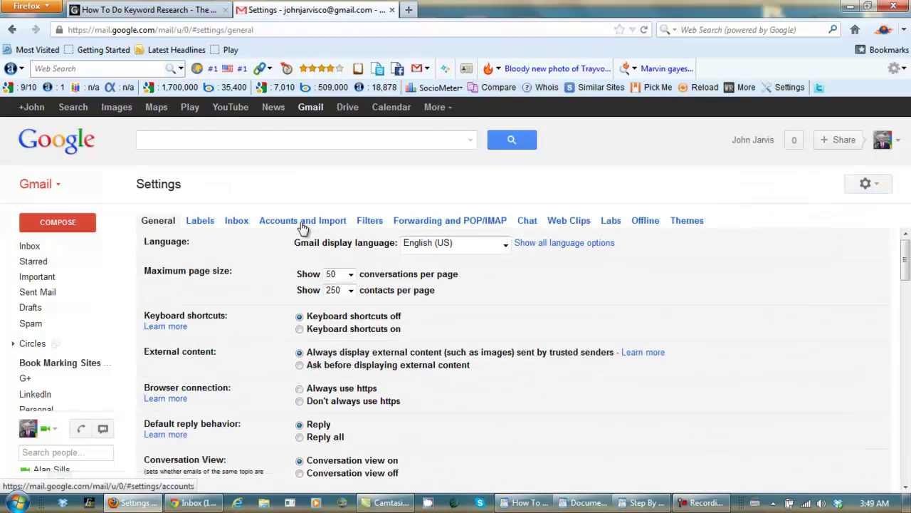
pyautogui.click(301, 222)
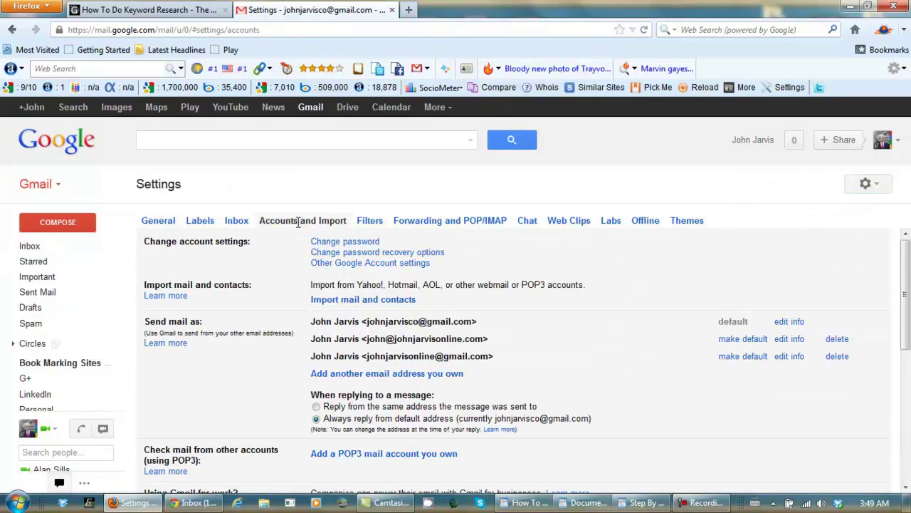
pyautogui.moveTo(208, 325); pyautogui.dragTo(145, 324)
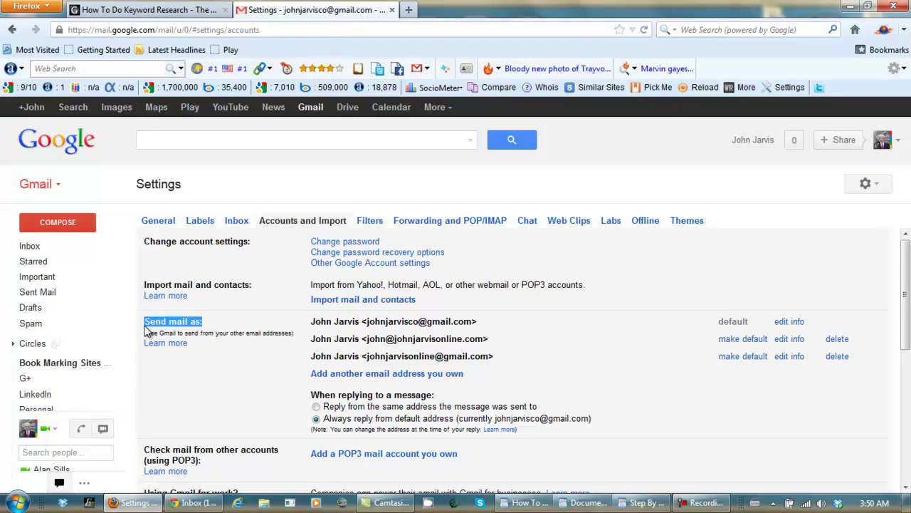
# Add the nanaonline.org office address as a send-as address, keeping Send through Gmail.
pyautogui.click(388, 377)
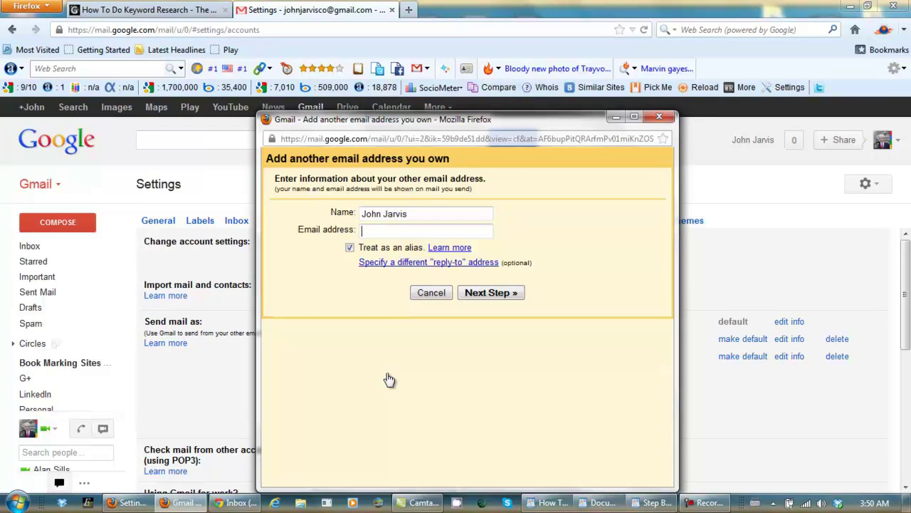
pyautogui.write('office')
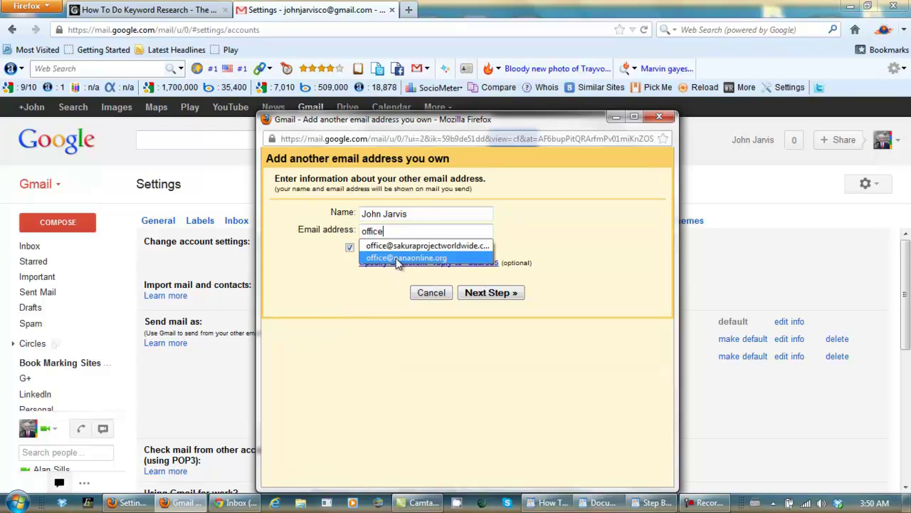
pyautogui.click(397, 257)
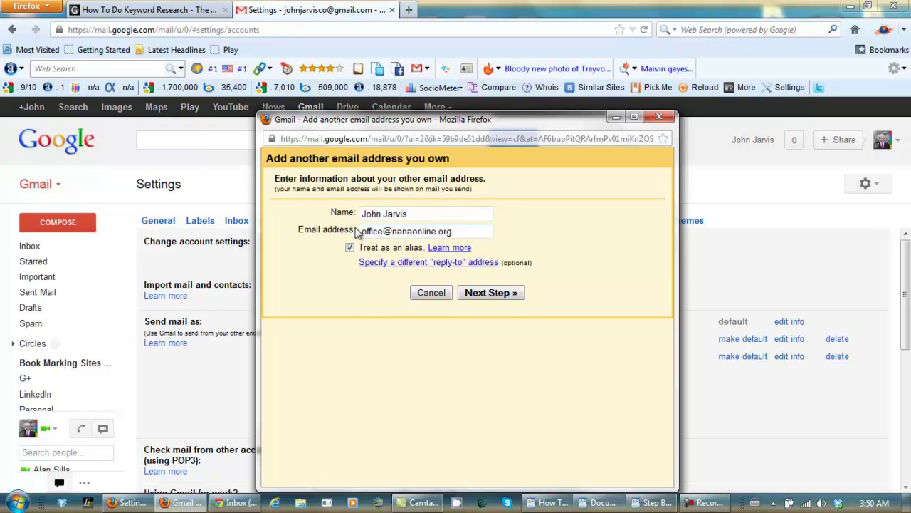
pyautogui.click(483, 300)
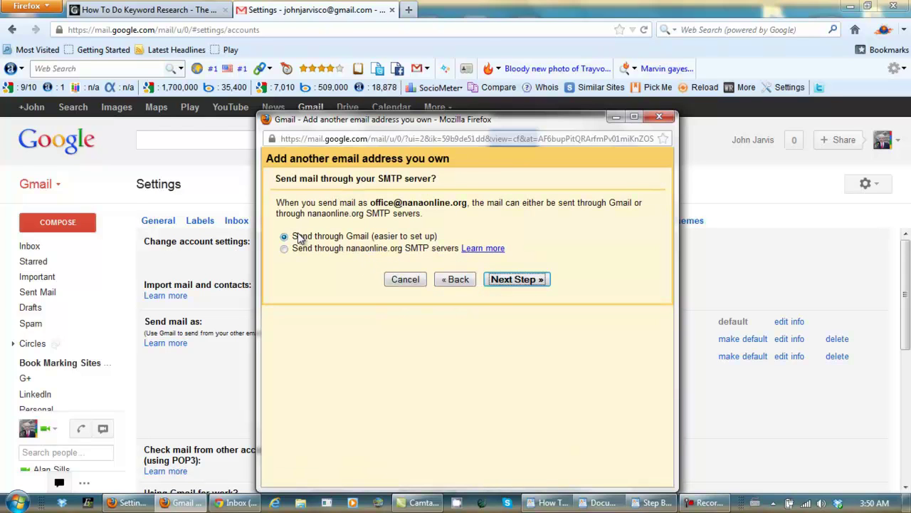
pyautogui.moveTo(297, 236); pyautogui.dragTo(371, 242)
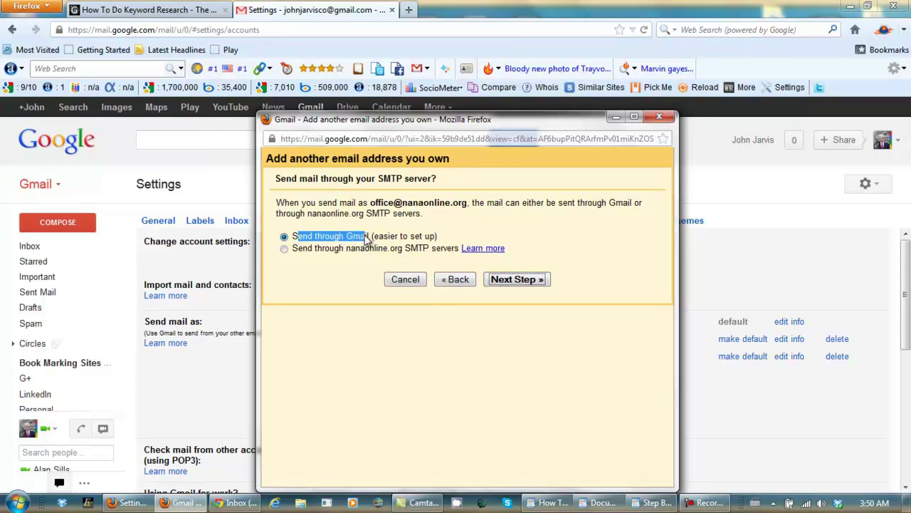
pyautogui.click(346, 279)
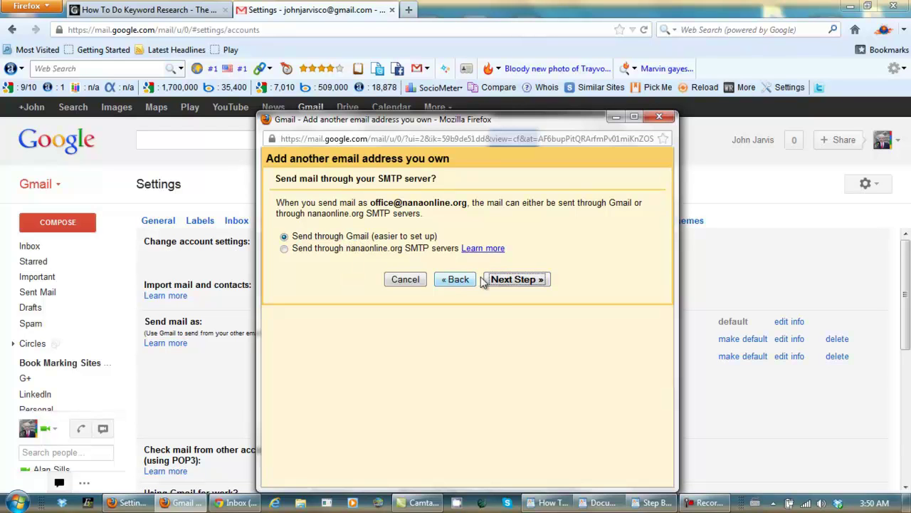
pyautogui.click(504, 282)
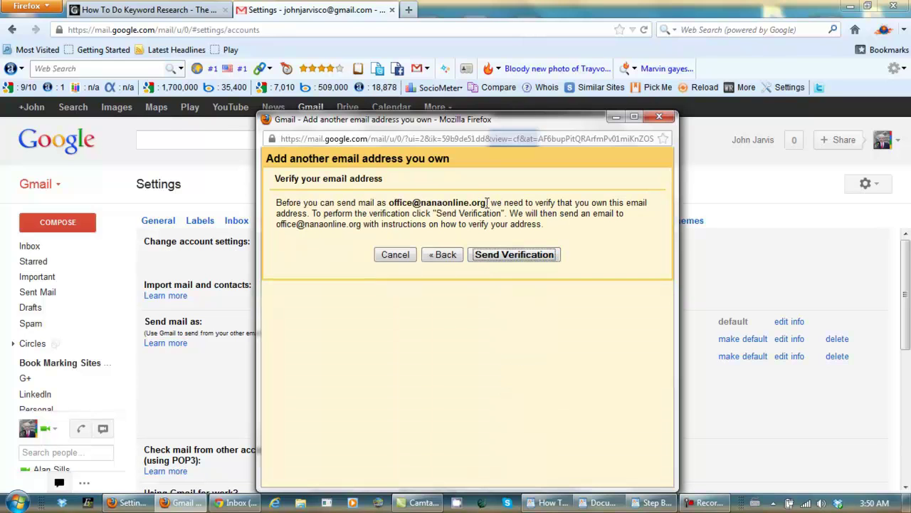
# Send the verification email to the new nanaonline.org address.
pyautogui.moveTo(487, 203); pyautogui.dragTo(389, 206)
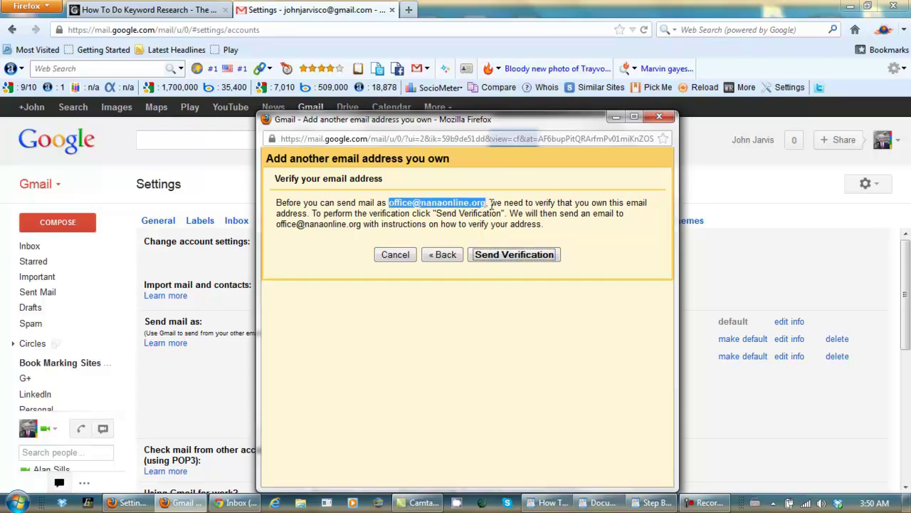
pyautogui.click(501, 258)
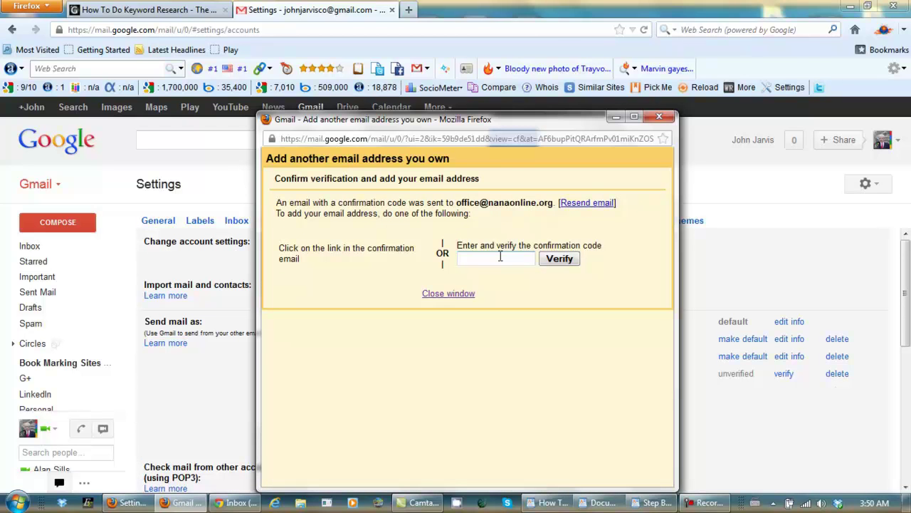
pyautogui.moveTo(553, 203); pyautogui.dragTo(466, 203)
pyautogui.click(541, 217)
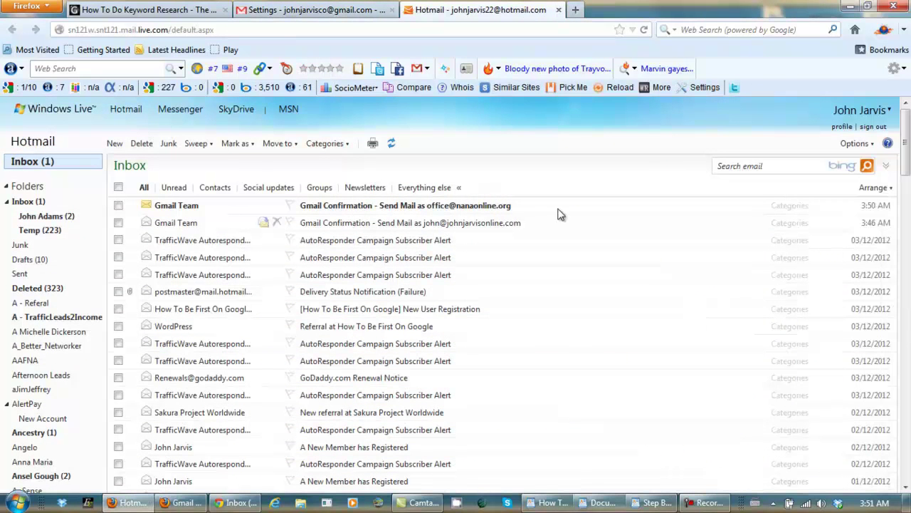
# Open the Gmail Confirmation email in Hotmail, follow its confirmation link, and select the code.
pyautogui.click(404, 207)
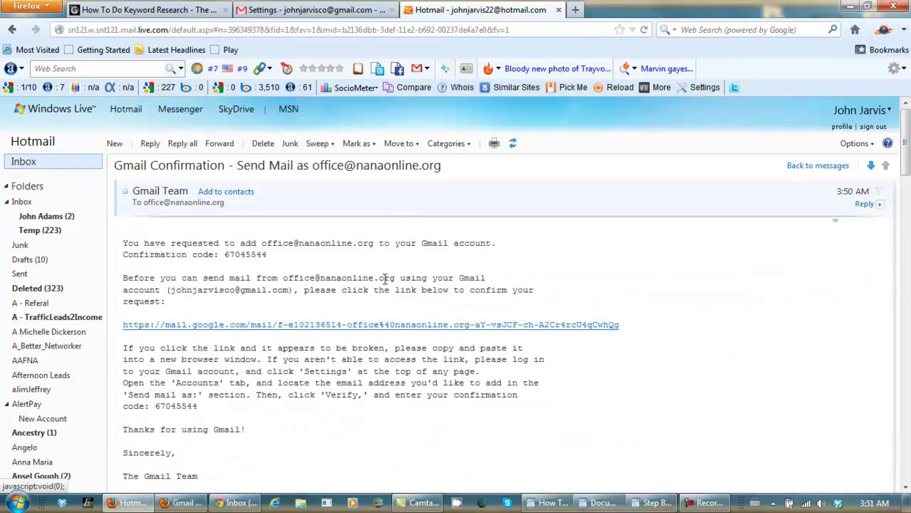
pyautogui.click(316, 325)
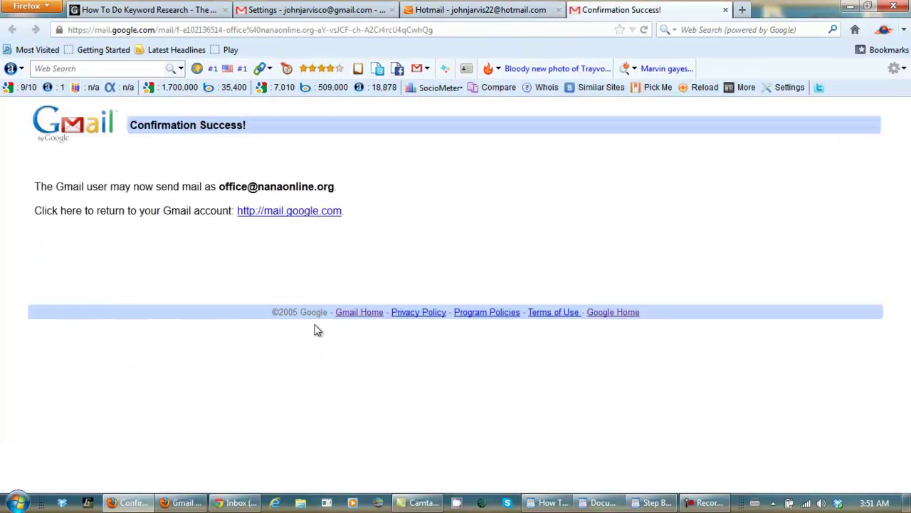
pyautogui.click(726, 9)
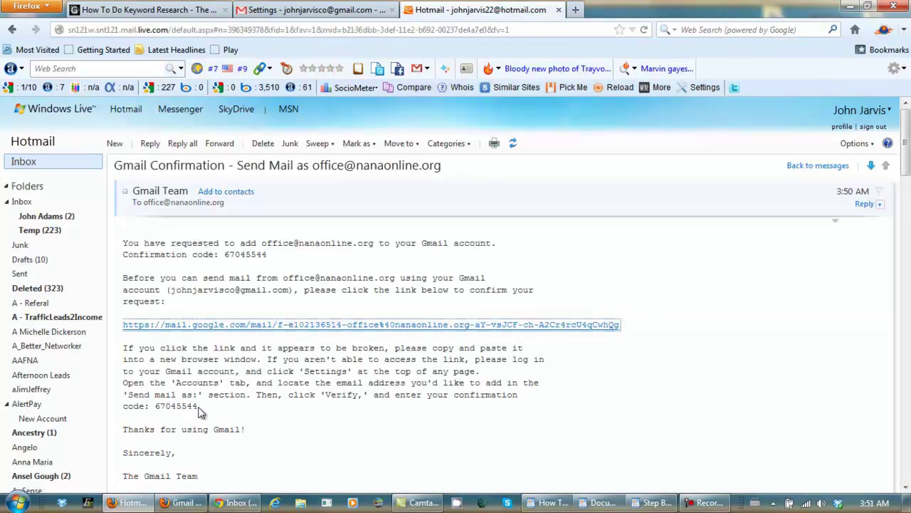
pyautogui.moveTo(198, 407); pyautogui.dragTo(159, 407)
pyautogui.hotkey('ctrl', 'c')
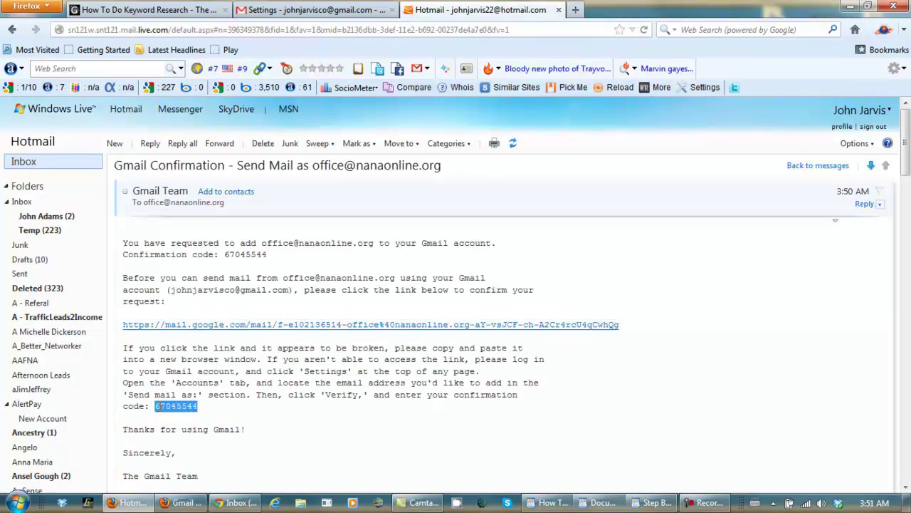
# Paste the confirmation code into Gmail's popup, verify the address, and return to the inbox.
pyautogui.click(288, 12)
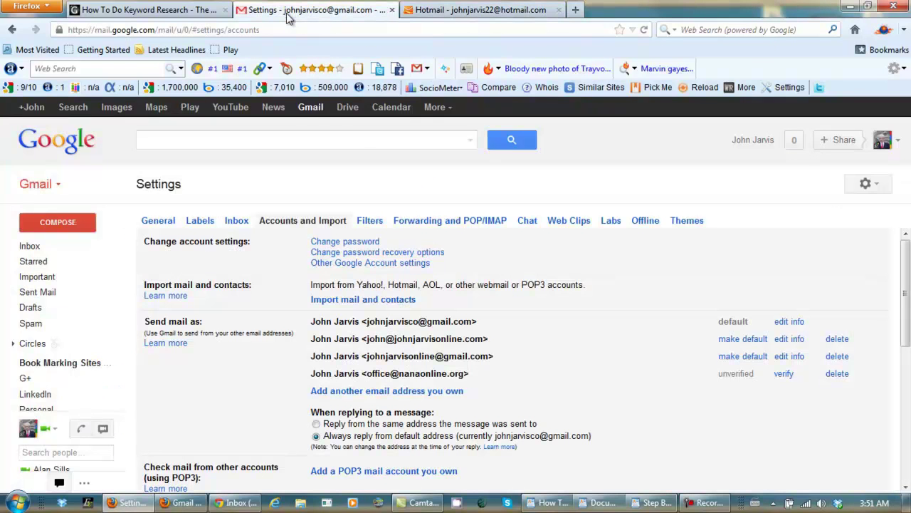
pyautogui.click(181, 503)
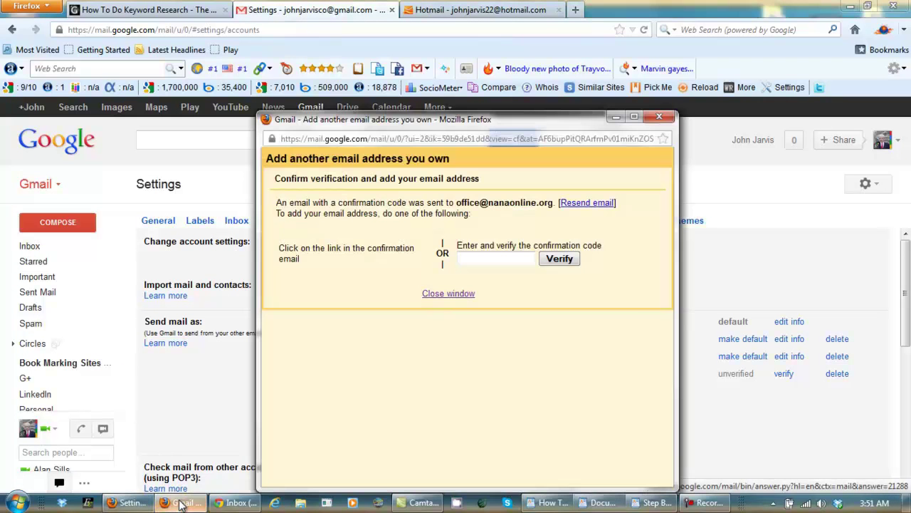
pyautogui.click(480, 256)
pyautogui.hotkey('ctrl', 'v')
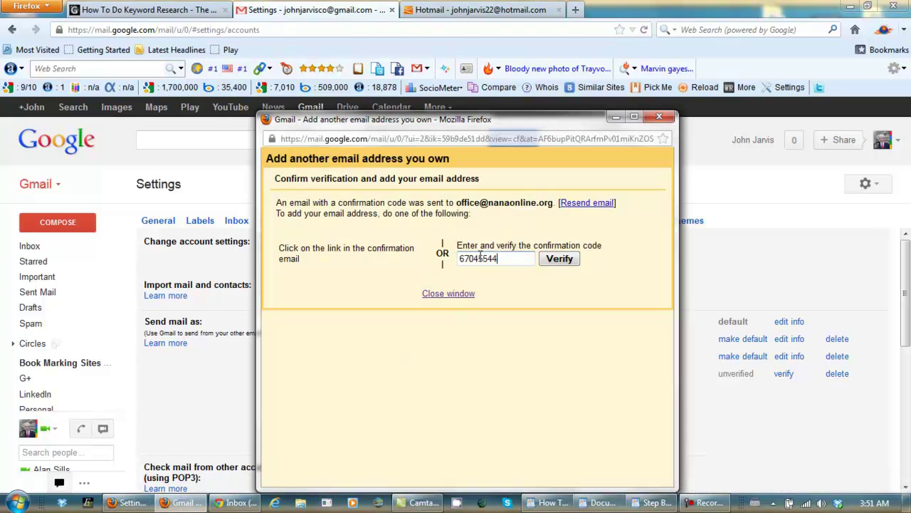
pyautogui.click(554, 260)
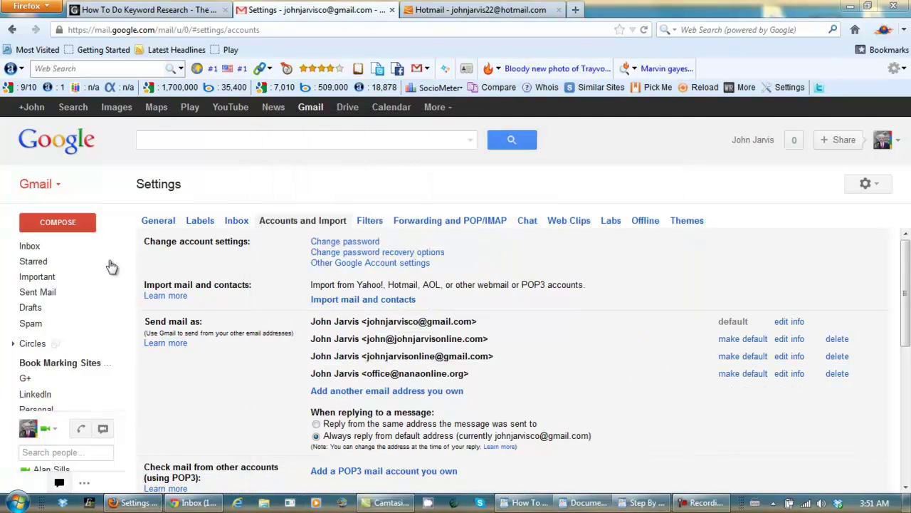
pyautogui.click(31, 247)
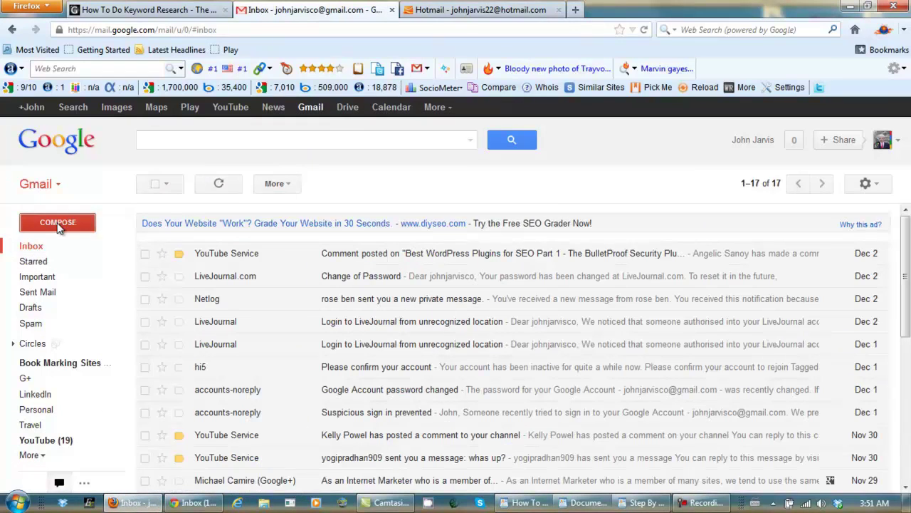
# Compose a message and check that the From list offers the nanaonline.org address, leaving the sender unchanged.
pyautogui.click(58, 223)
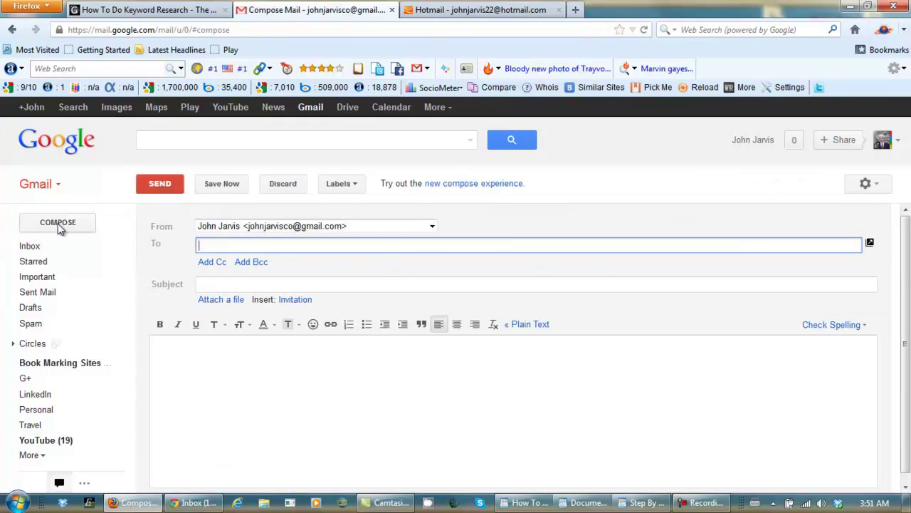
pyautogui.click(432, 227)
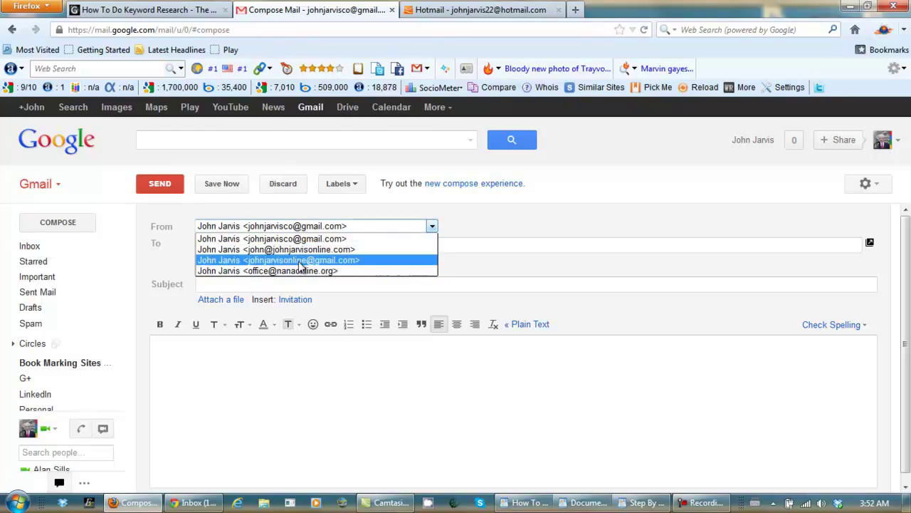
pyautogui.click(281, 373)
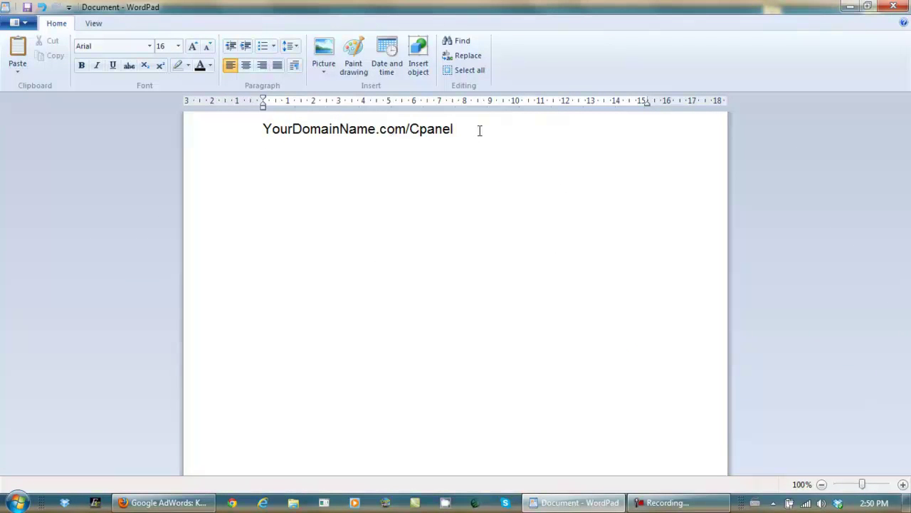
# Add the JohnJarvisOnline.com/Cpanel address as a new line below the example.
pyautogui.press('Return')
pyautogui.write('JohnJarvisOnline.com/Cpanel')
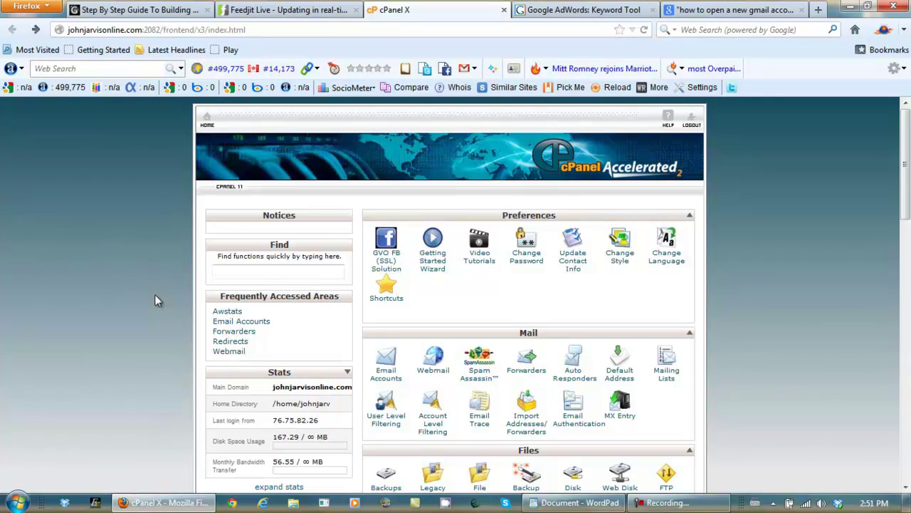
# Open cPanel's Forwarders page and scroll down to the Add Forwarder button.
pyautogui.click(531, 378)
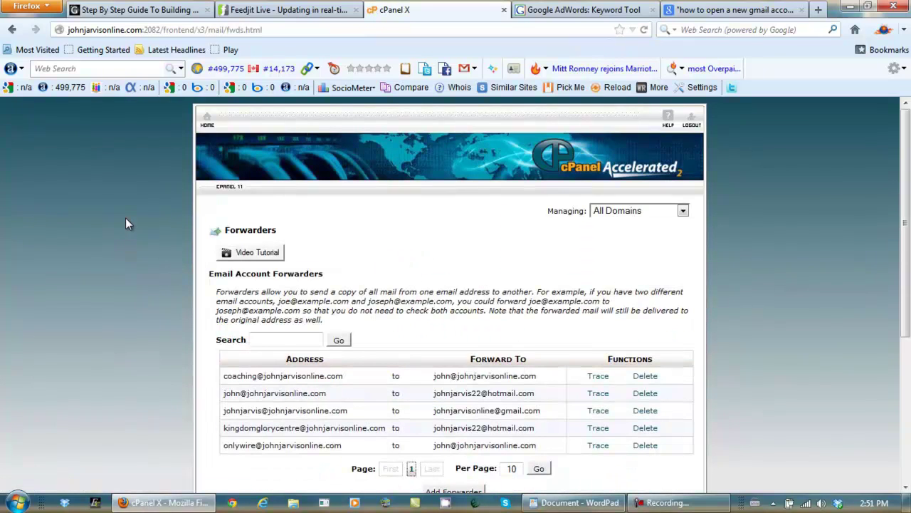
pyautogui.scroll(-4, 126, 218)
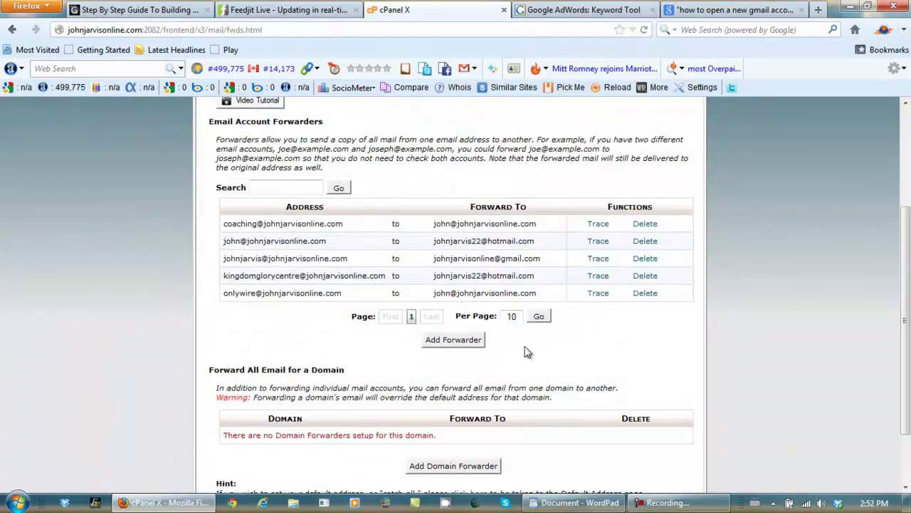
# Add a forwarder with the domain's mailbox name as source and the pasted Gmail address as destination.
pyautogui.click(455, 339)
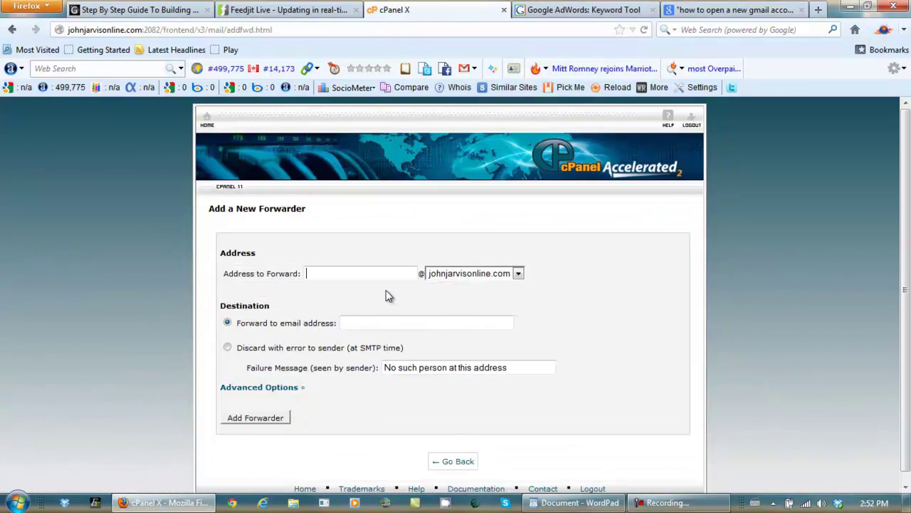
pyautogui.press('Down')
pyautogui.write('john')
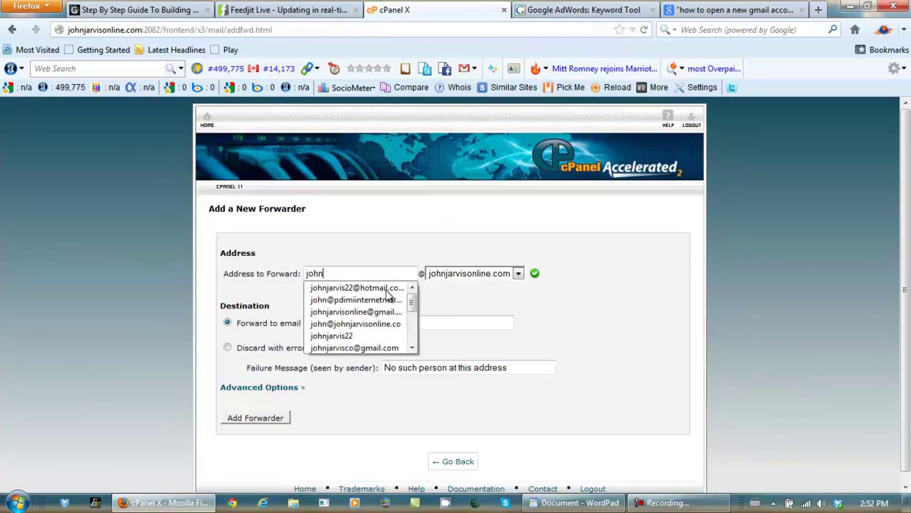
pyautogui.click(101, 292)
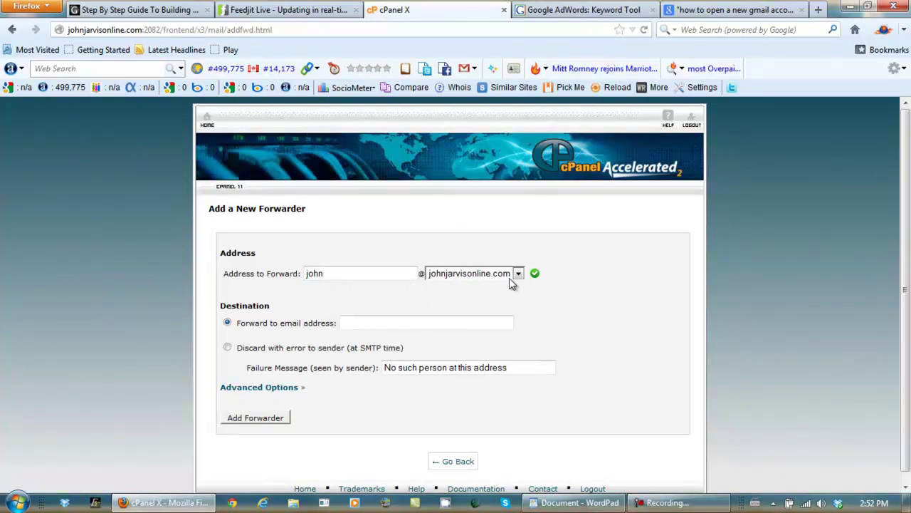
pyautogui.click(424, 322)
pyautogui.hotkey('ctrl', 'v')
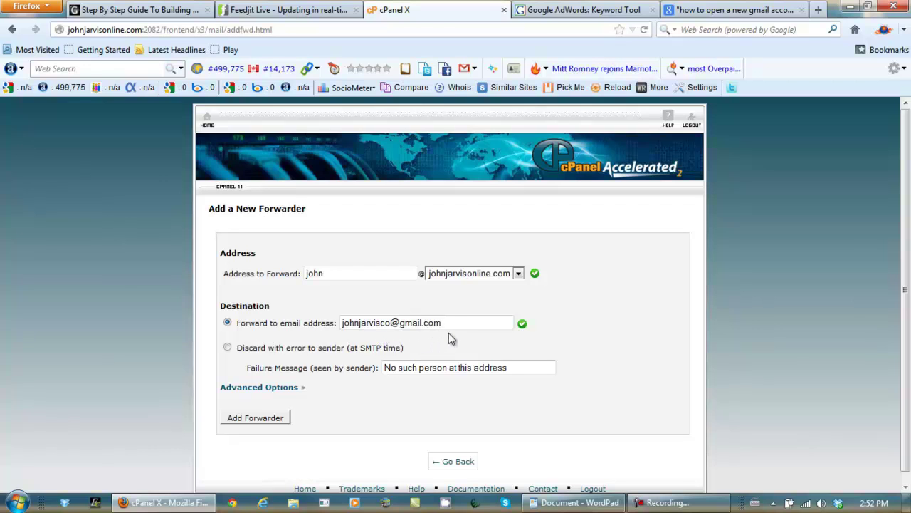
# Add the forwarder and highlight the forwarded domain mailbox in cPanel's confirmation message.
pyautogui.click(257, 415)
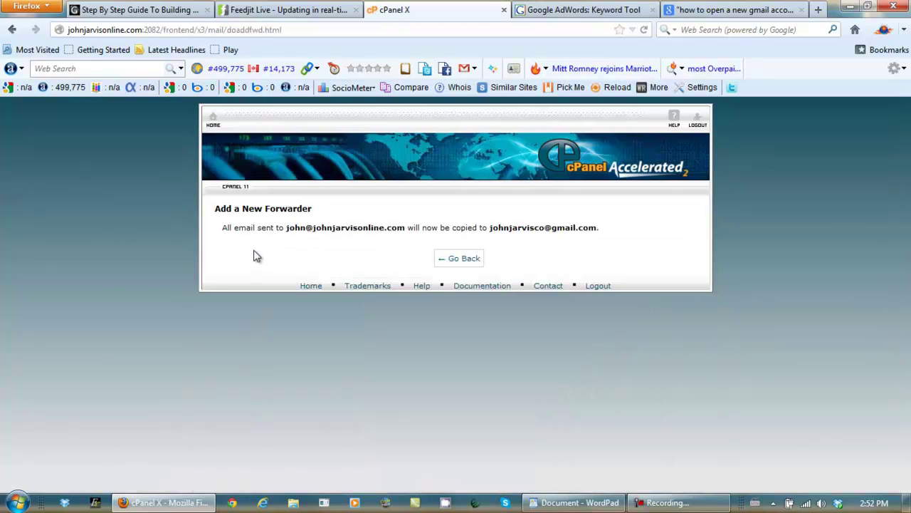
pyautogui.moveTo(223, 228); pyautogui.dragTo(404, 230)
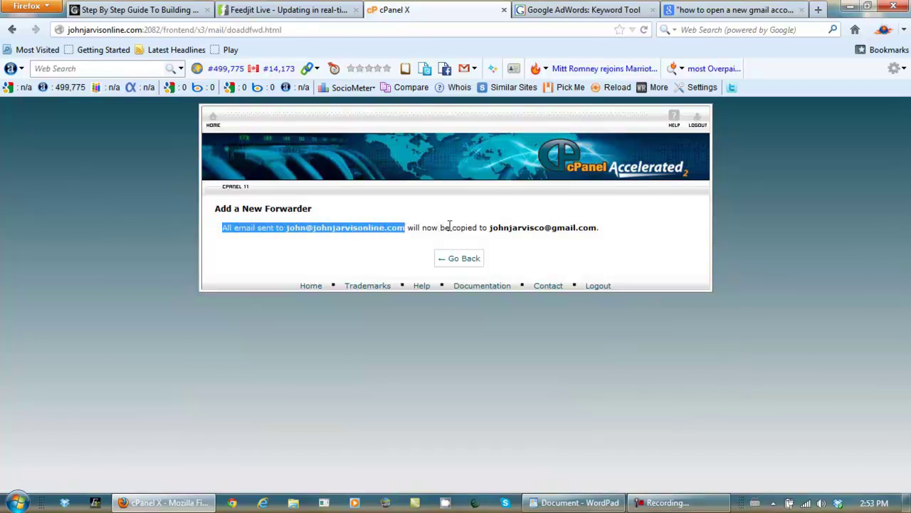
pyautogui.click(491, 228)
# Highlight the domain mailbox and the Gmail destination address in the confirmation.
pyautogui.moveTo(491, 228); pyautogui.dragTo(598, 228)
pyautogui.click(616, 226)
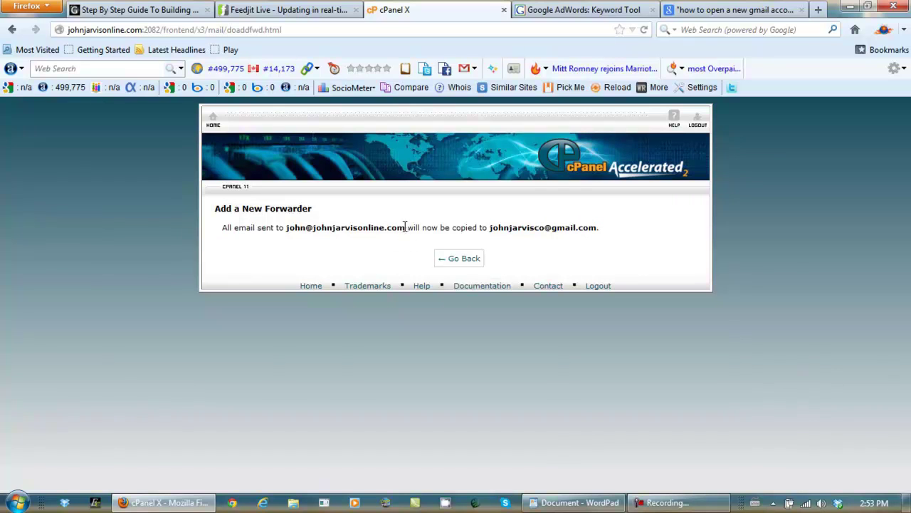
pyautogui.moveTo(405, 227); pyautogui.dragTo(284, 226)
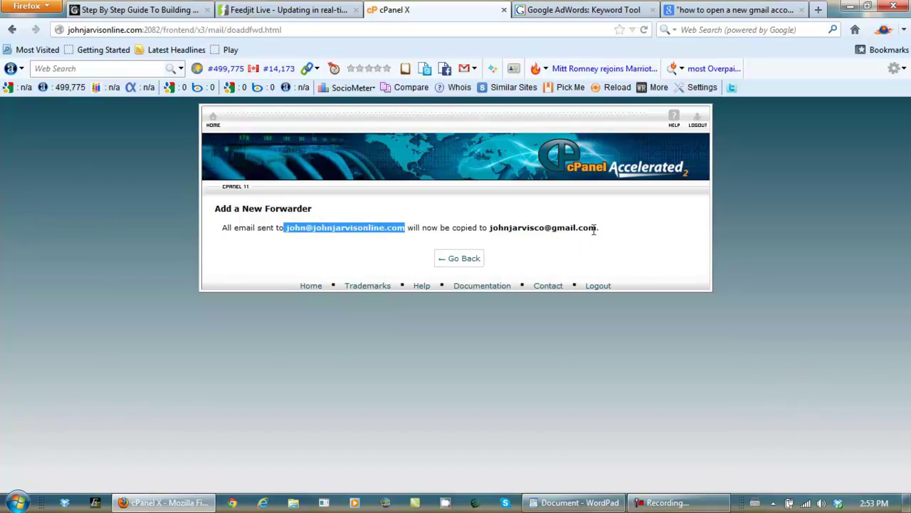
pyautogui.moveTo(597, 227); pyautogui.dragTo(490, 228)
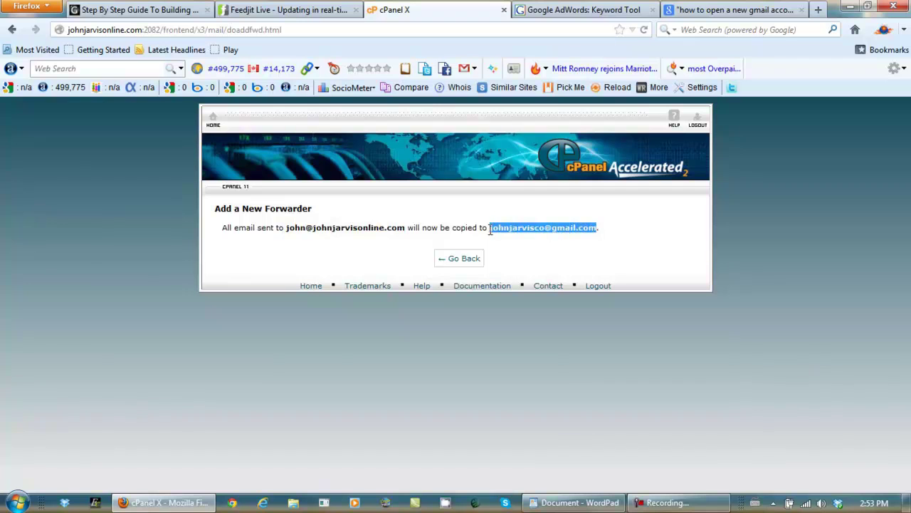
pyautogui.click(531, 256)
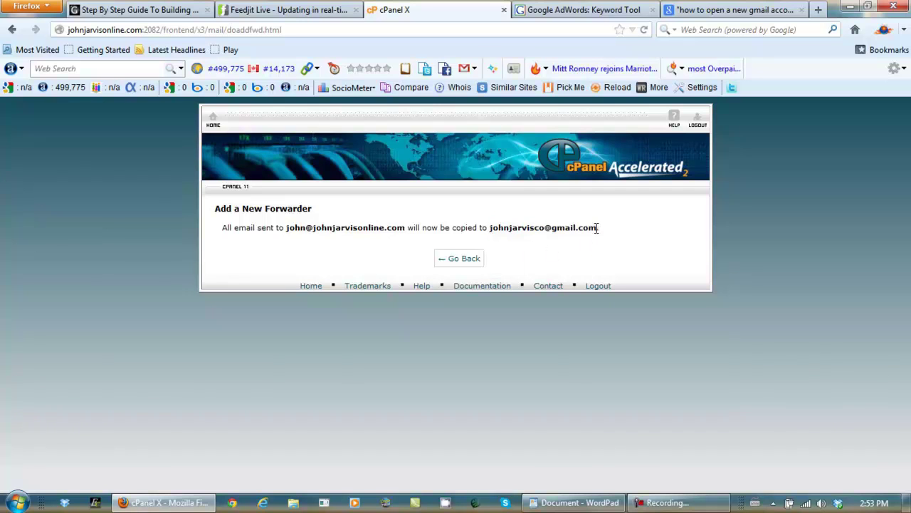
pyautogui.moveTo(598, 228); pyautogui.dragTo(490, 228)
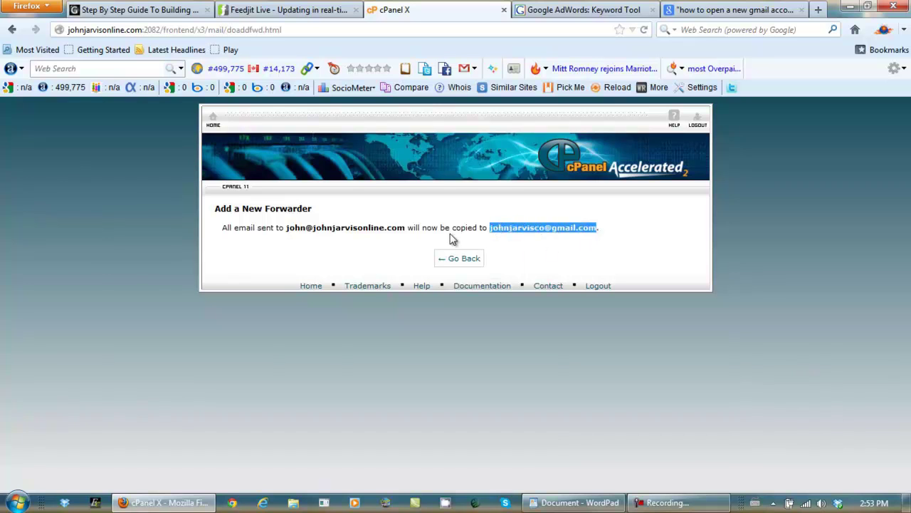
pyautogui.moveTo(407, 228); pyautogui.dragTo(278, 228)
pyautogui.click(318, 262)
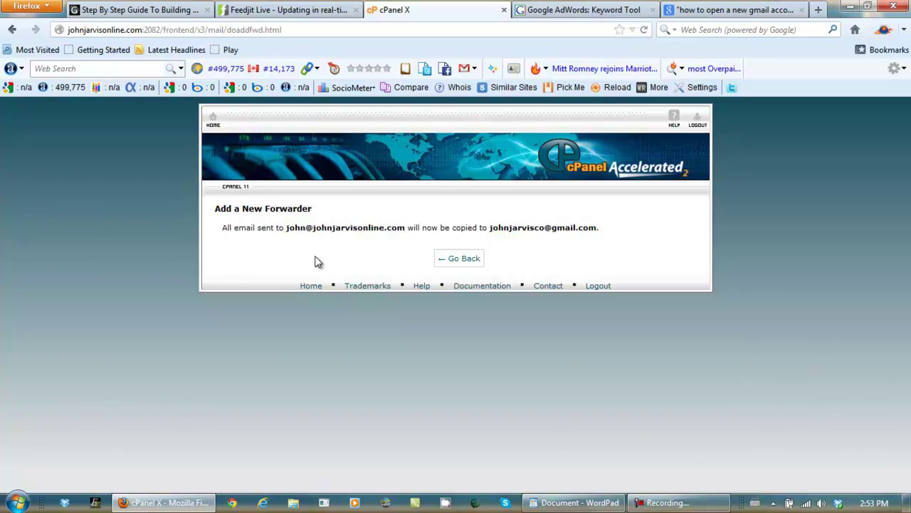